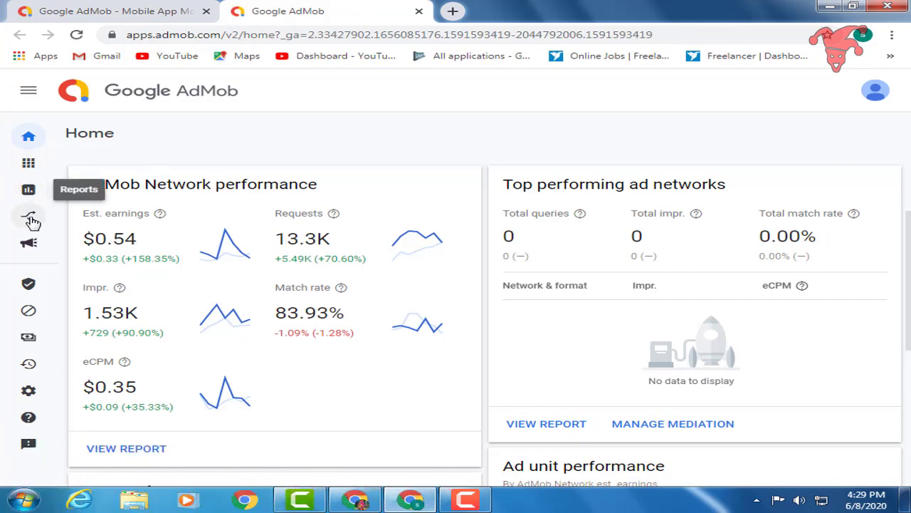
# - Start a new mediation group in AdMob for the Banner ad format on the Android platform
pyautogui.click(31, 244)
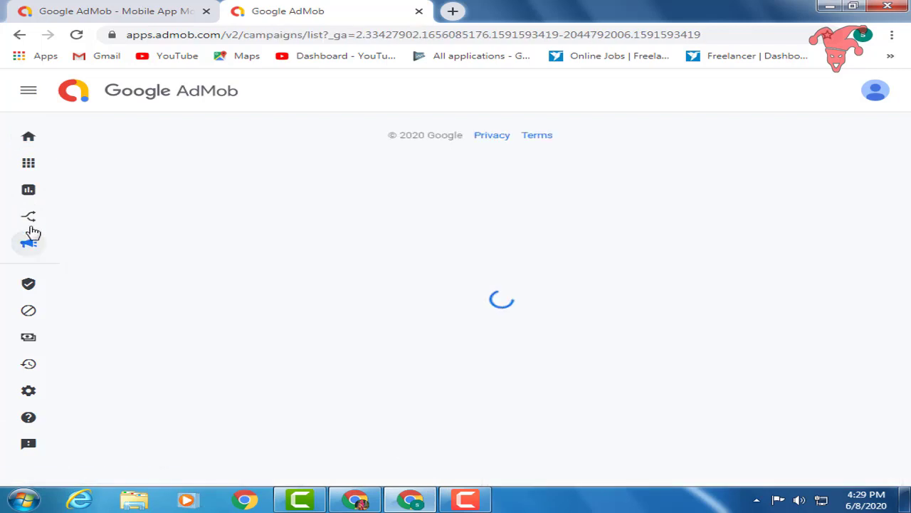
pyautogui.click(31, 221)
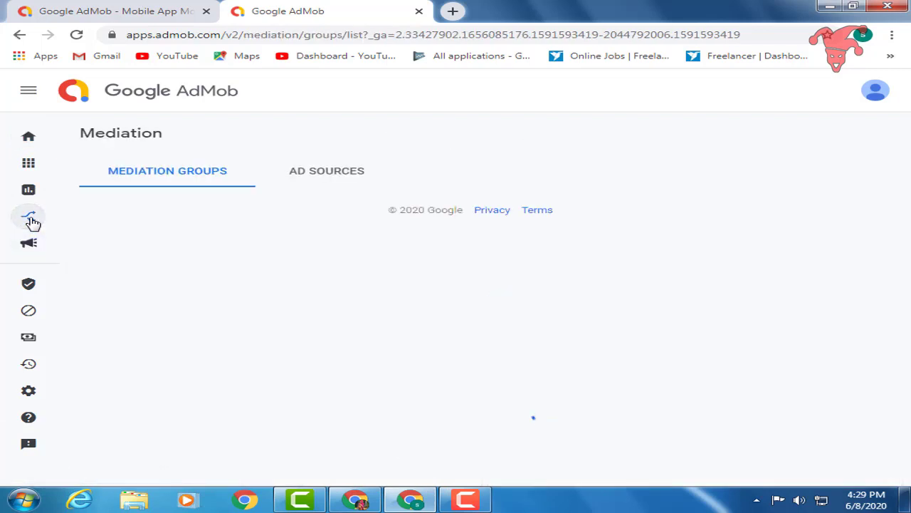
pyautogui.click(178, 369)
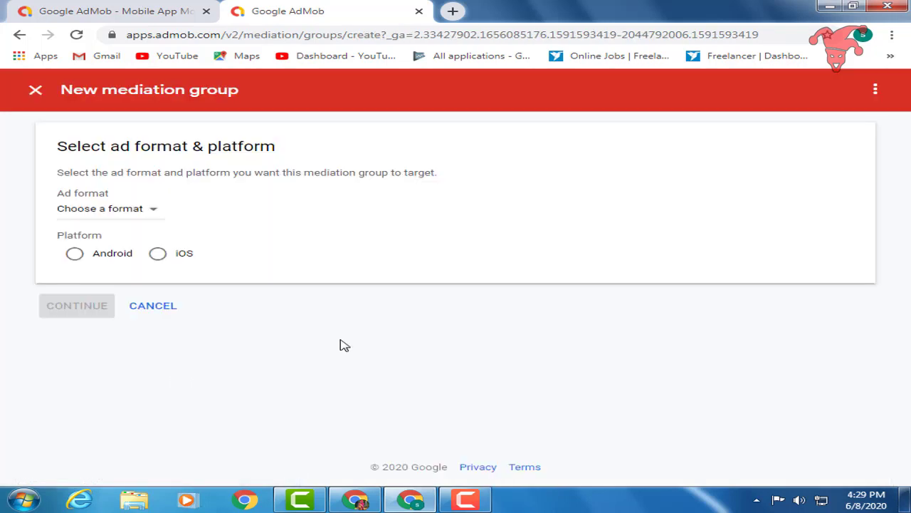
pyautogui.click(132, 221)
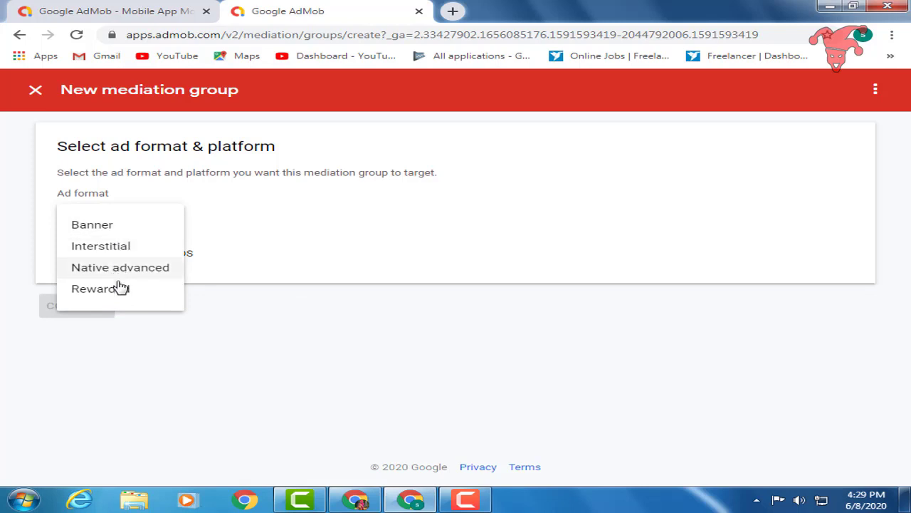
pyautogui.click(117, 228)
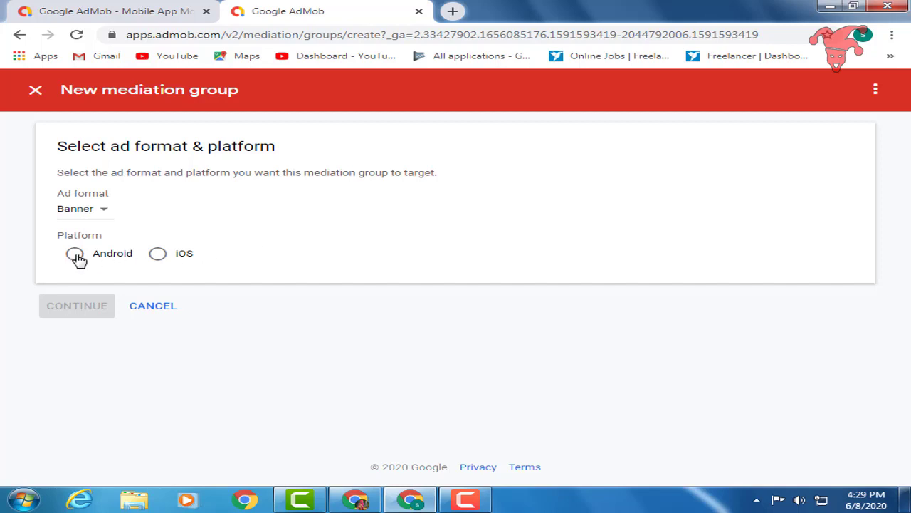
pyautogui.click(75, 254)
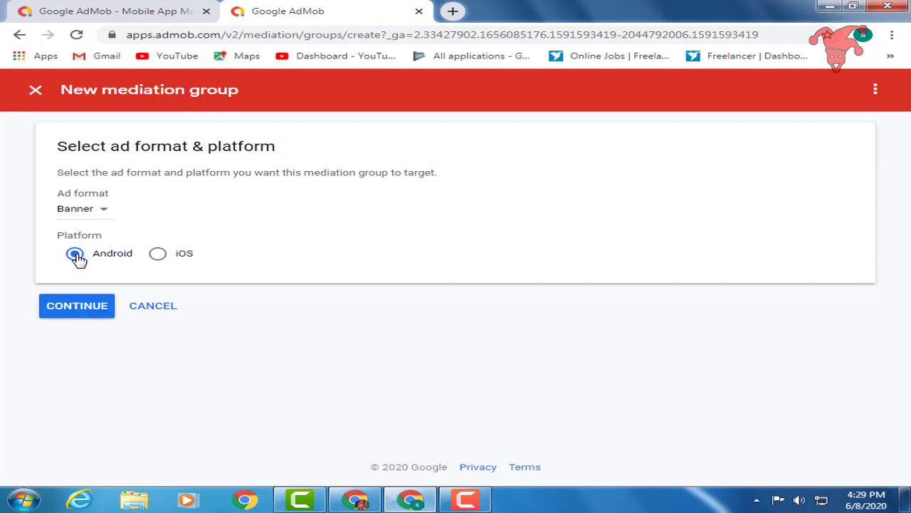
pyautogui.click(87, 307)
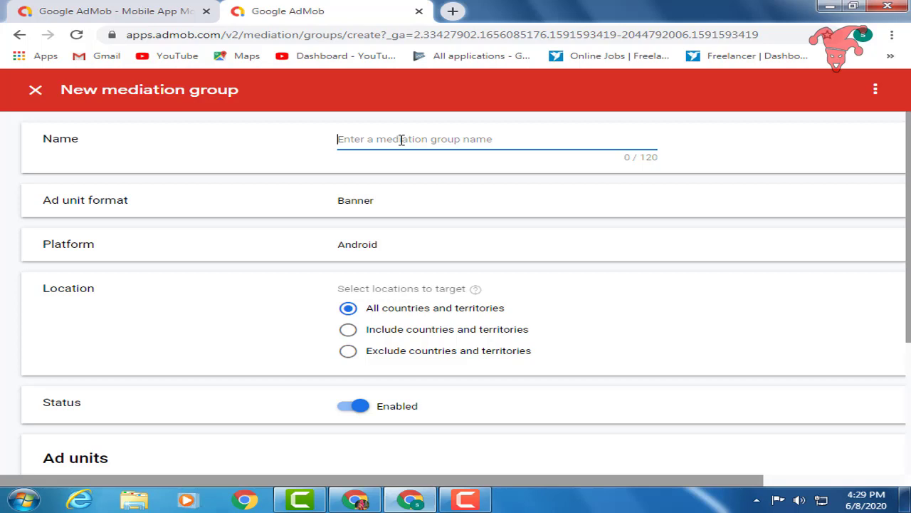
# - Name the mediation group "ad colony mediation" and add the News app's Banner ad unit to it
pyautogui.write('ad colony mediation')
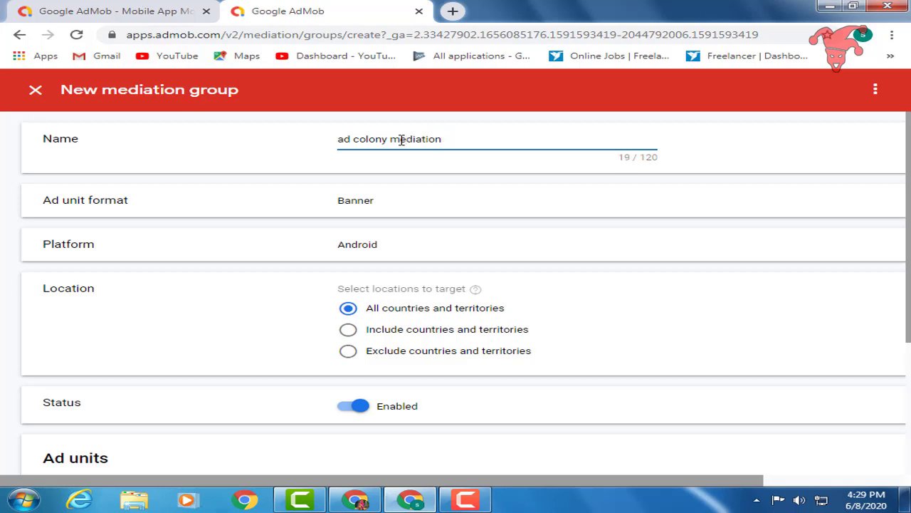
pyautogui.scroll(-2, 454, 285)
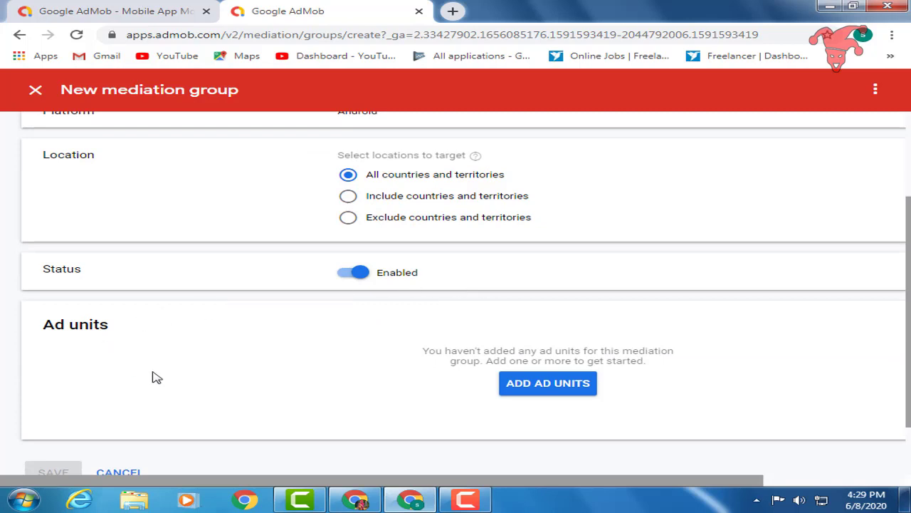
pyautogui.click(545, 393)
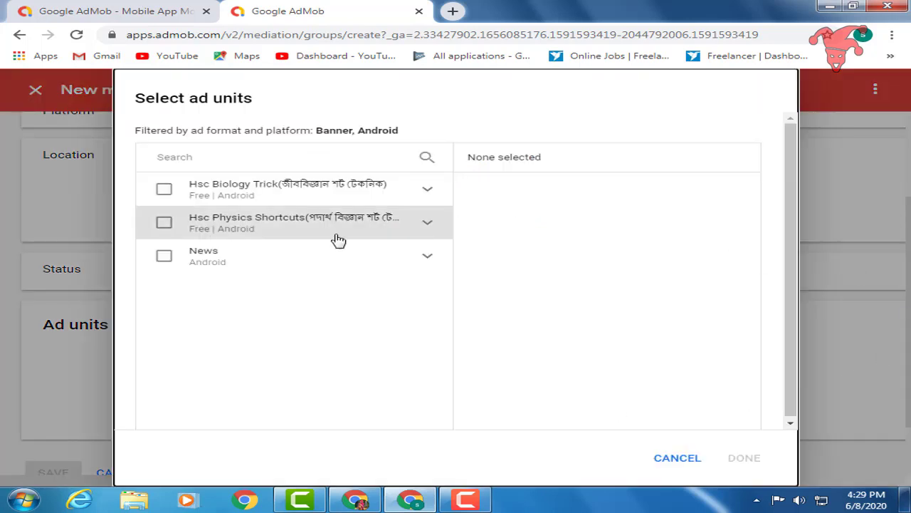
pyautogui.click(164, 256)
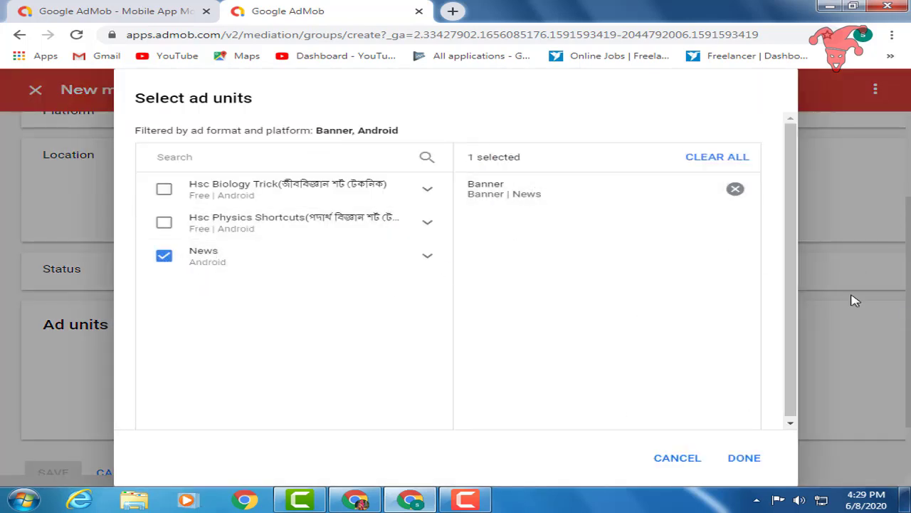
pyautogui.click(744, 458)
# - Choose AdColony as a new waterfall ad source for the mediation group
pyautogui.scroll(-3, 520, 272)
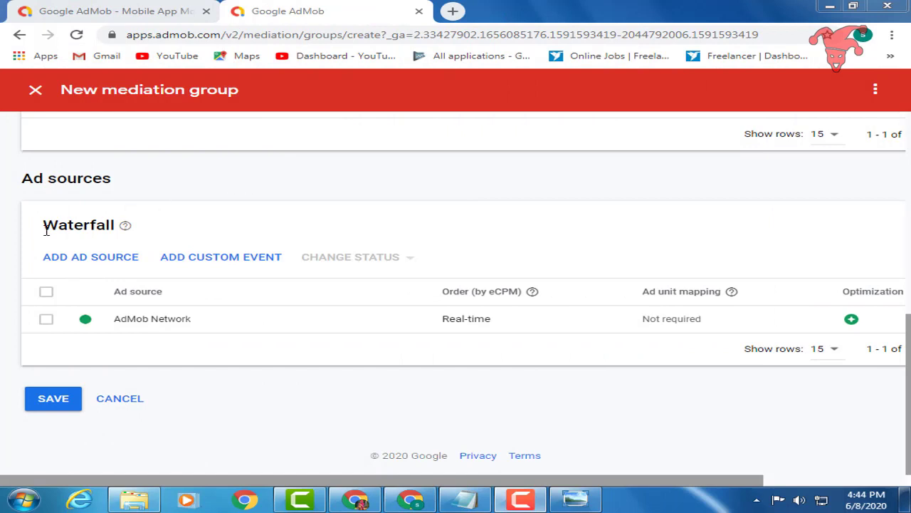
pyautogui.click(93, 260)
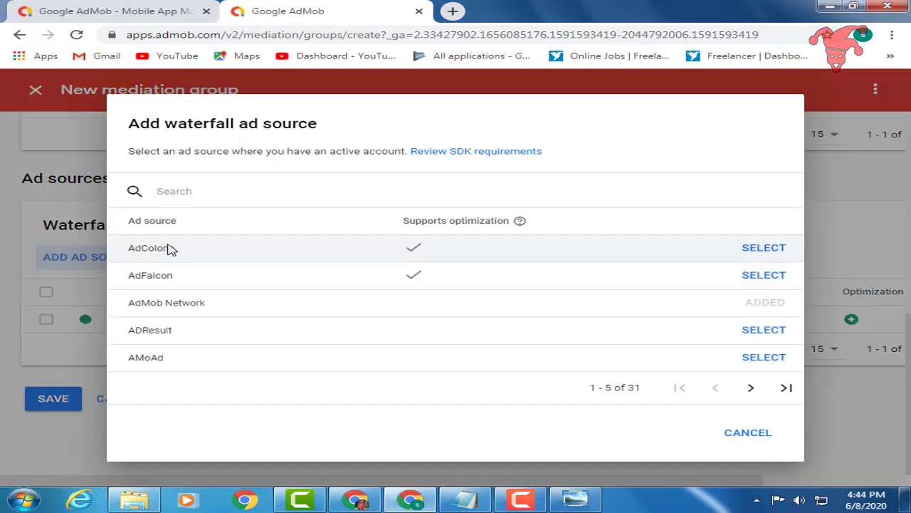
pyautogui.click(756, 250)
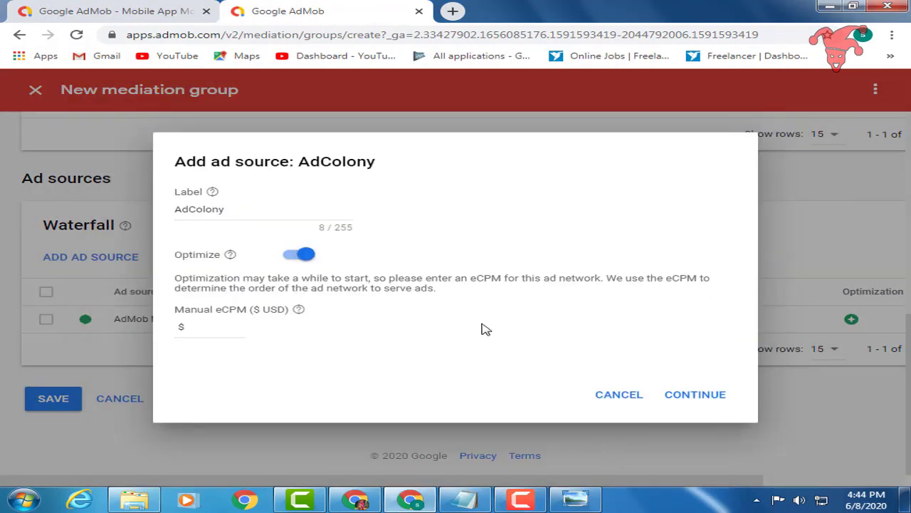
# - Check the reference image of the ad network form, then copy the read-only API key from the AdColony account settings
pyautogui.click(576, 500)
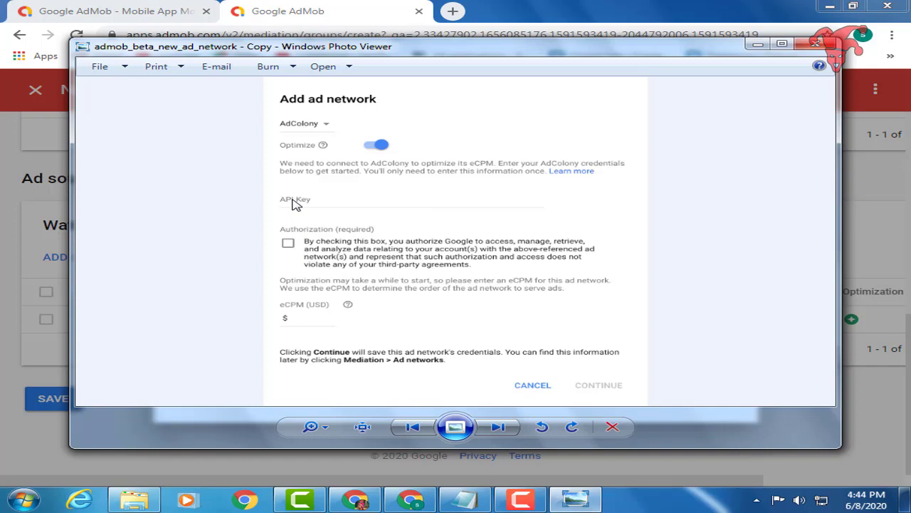
pyautogui.click(355, 499)
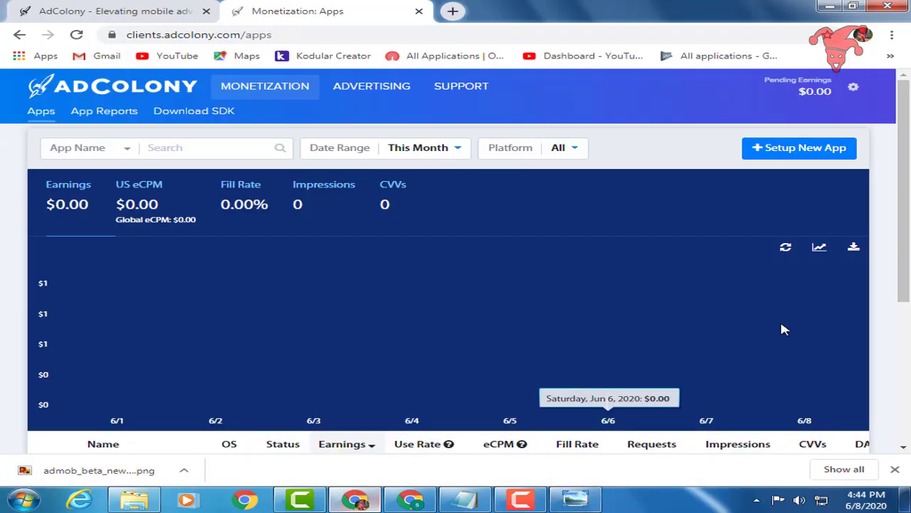
pyautogui.click(854, 87)
pyautogui.click(817, 140)
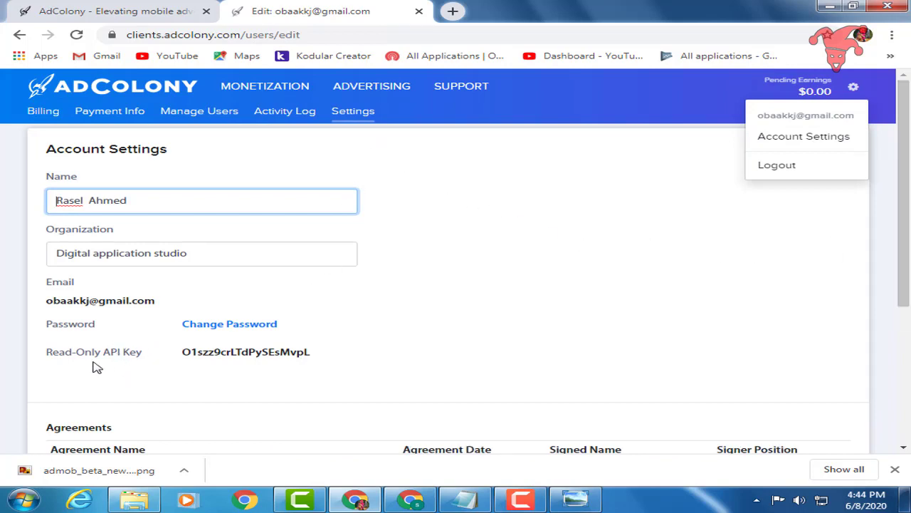
pyautogui.moveTo(183, 353); pyautogui.dragTo(326, 358)
pyautogui.rightClick(263, 350)
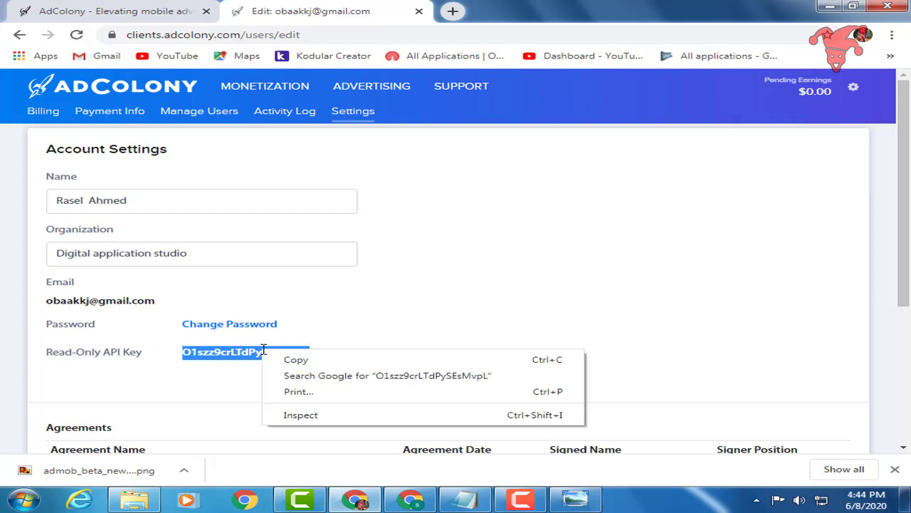
pyautogui.click(299, 358)
# - Return to AdMob and continue from the AdColony source settings to its ad unit mapping, with Optimize left on
pyautogui.click(575, 500)
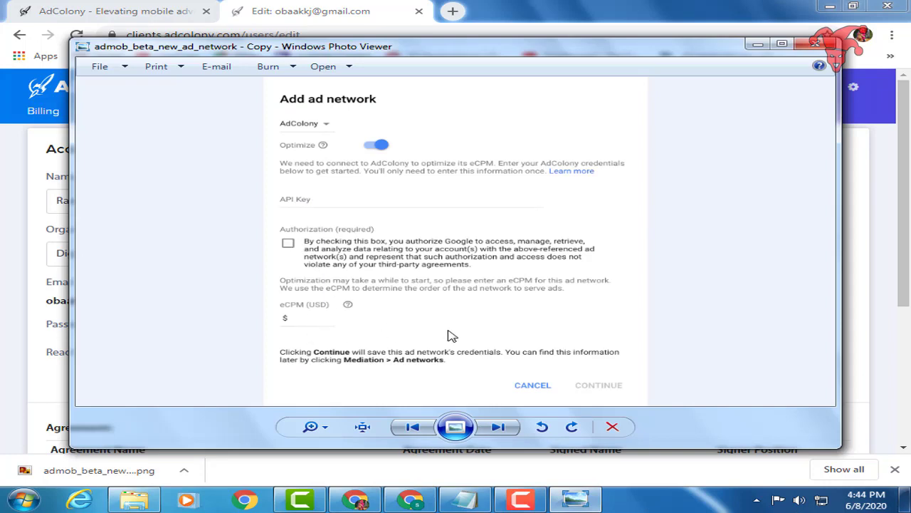
pyautogui.click(757, 45)
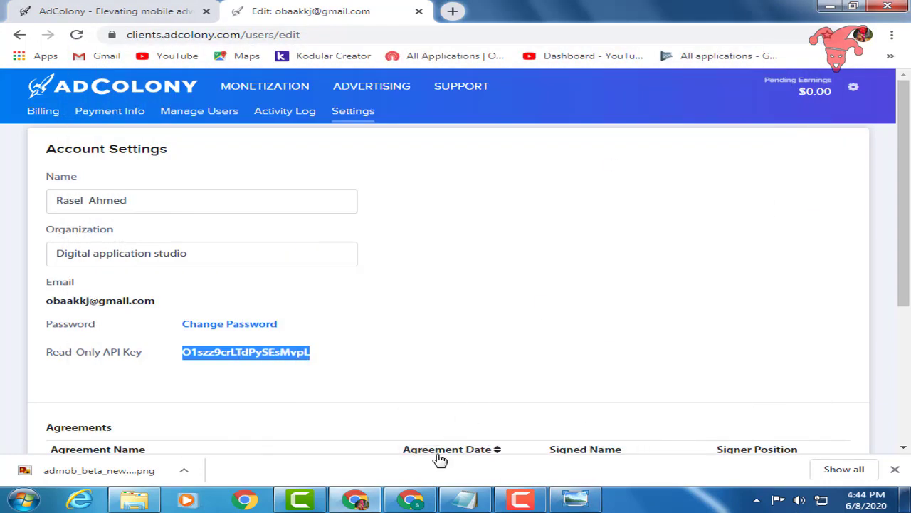
pyautogui.click(420, 503)
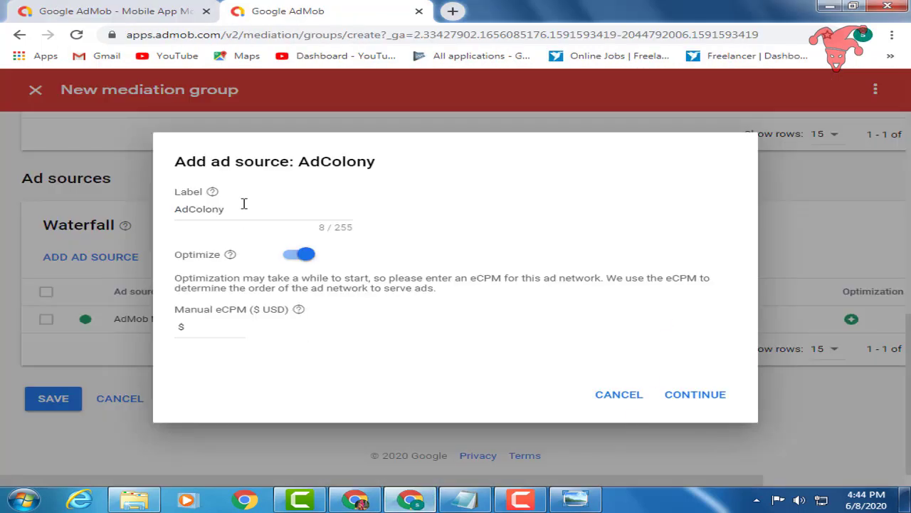
pyautogui.click(218, 329)
pyautogui.click(717, 400)
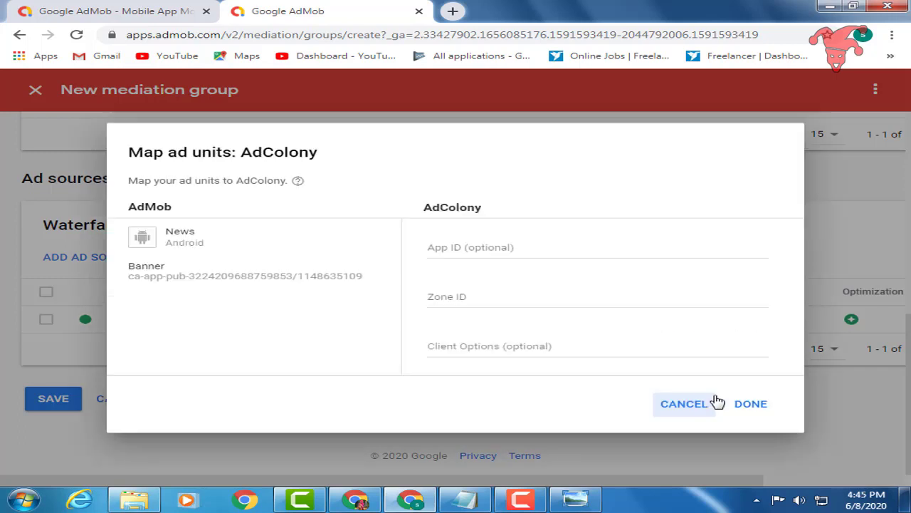
pyautogui.click(525, 250)
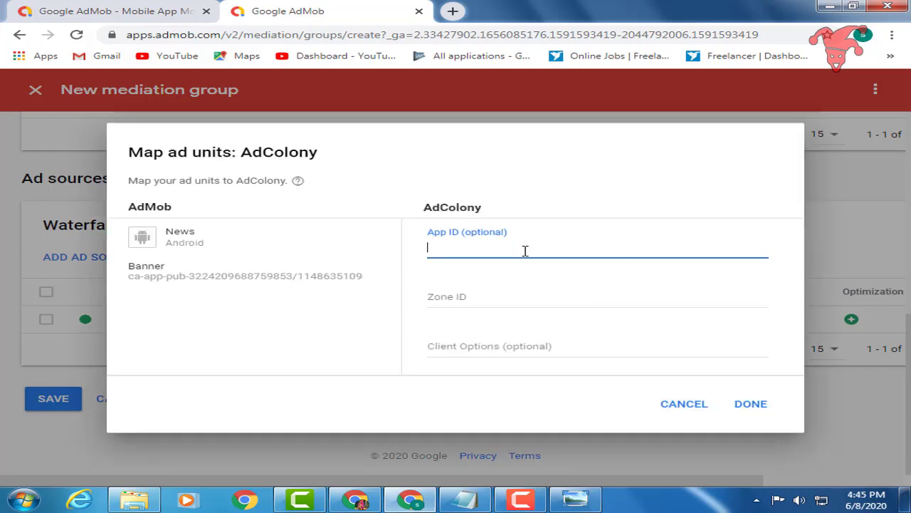
pyautogui.click(496, 295)
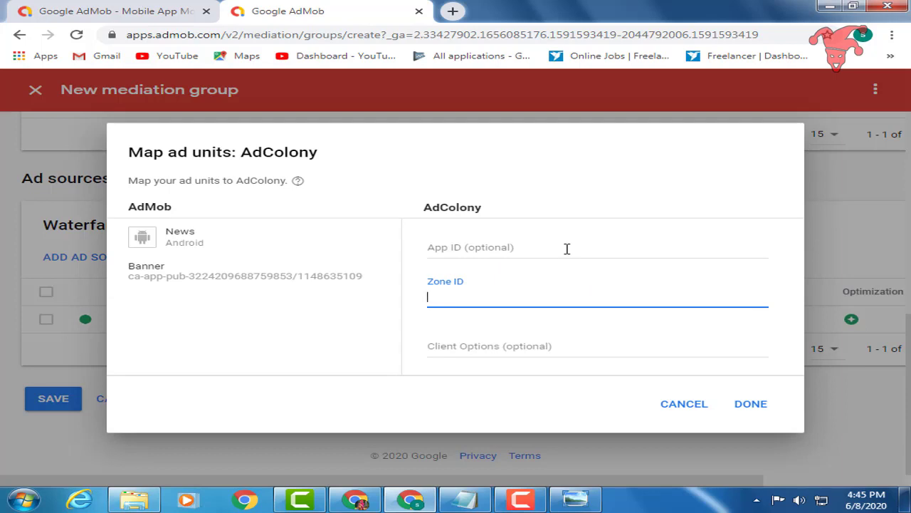
pyautogui.click(566, 248)
pyautogui.click(533, 297)
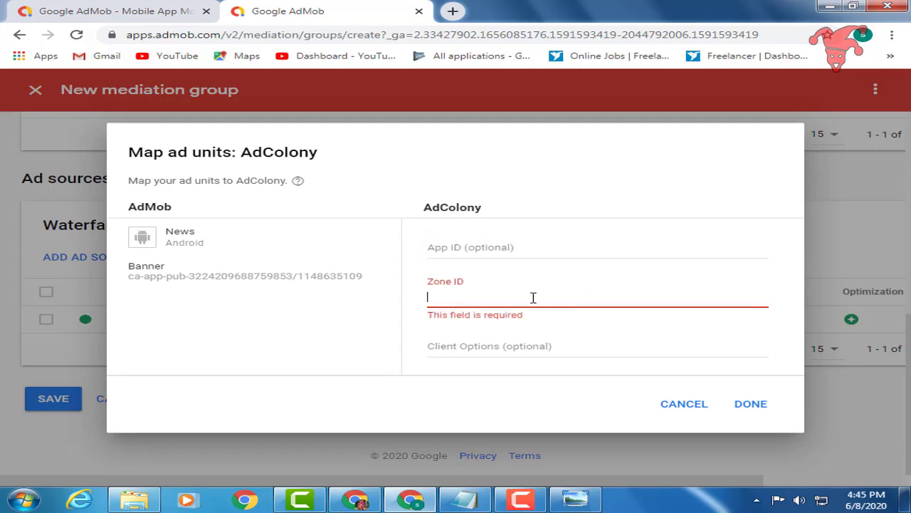
# - Switch to the AdColony site and start setting up a new monetization app for the Android platform
pyautogui.click(355, 500)
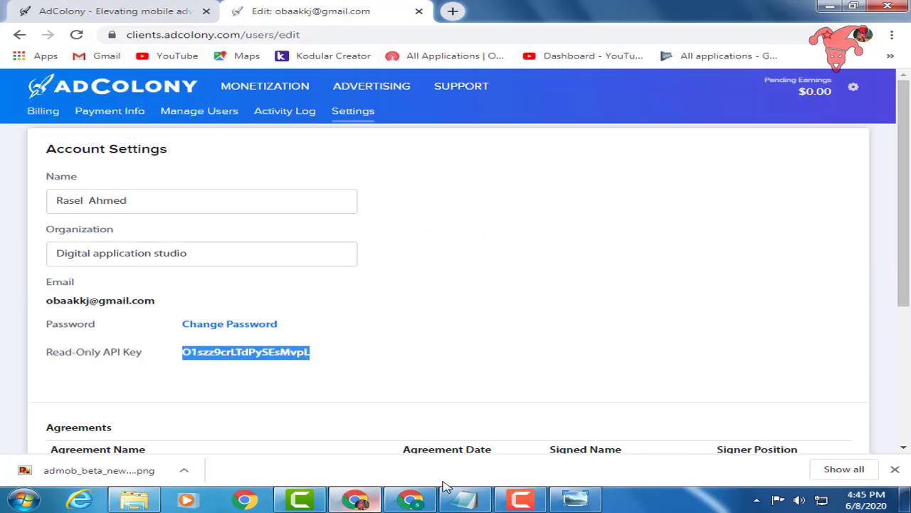
pyautogui.click(284, 90)
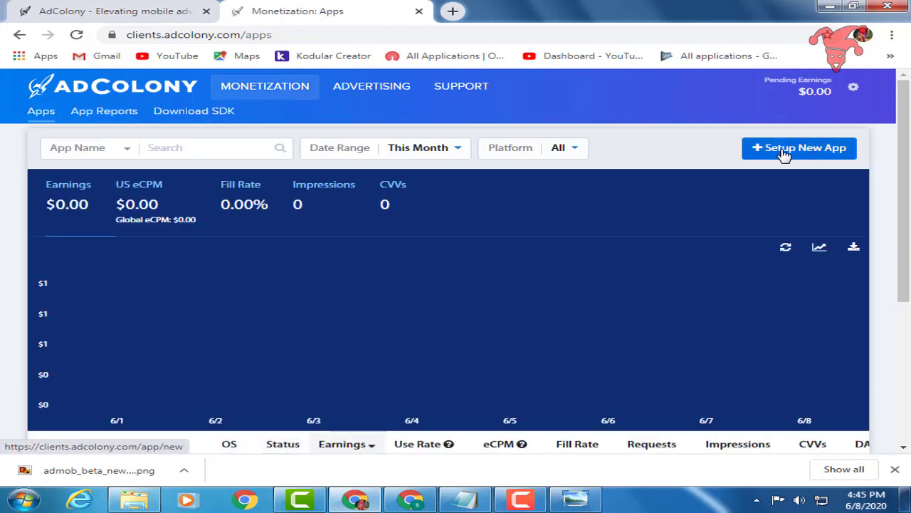
pyautogui.click(824, 158)
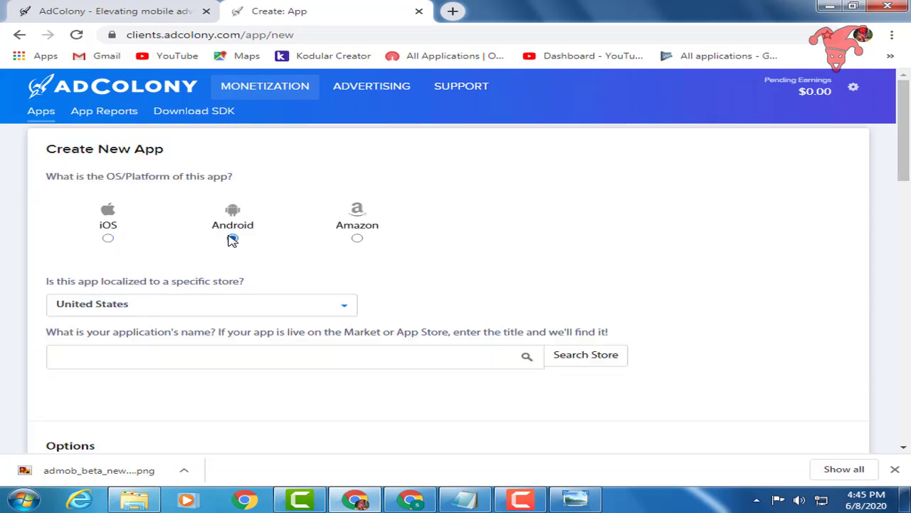
pyautogui.scroll(-3, 676, 279)
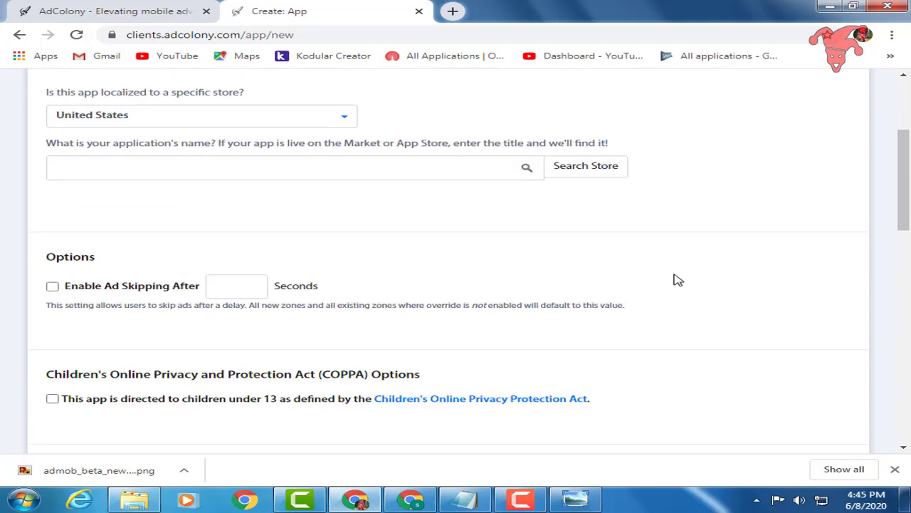
pyautogui.scroll(-5, 676, 280)
pyautogui.scroll(3, 675, 279)
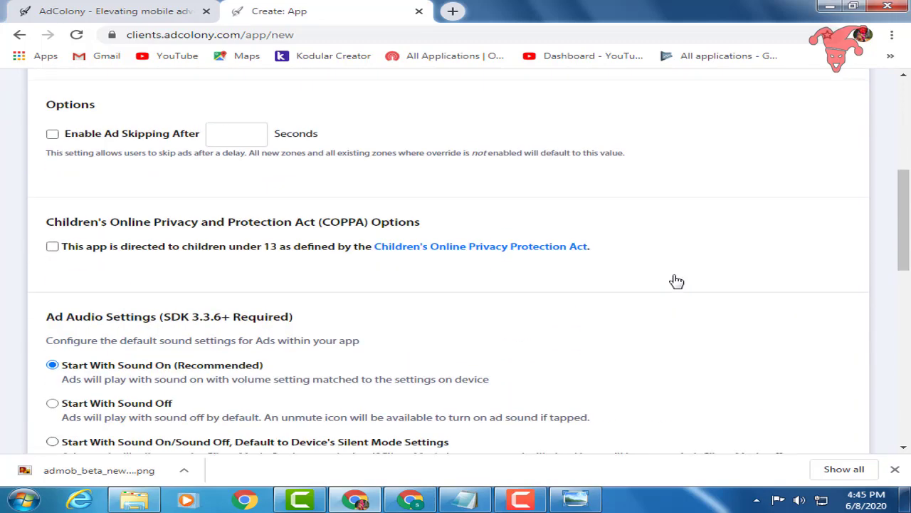
pyautogui.scroll(4, 676, 280)
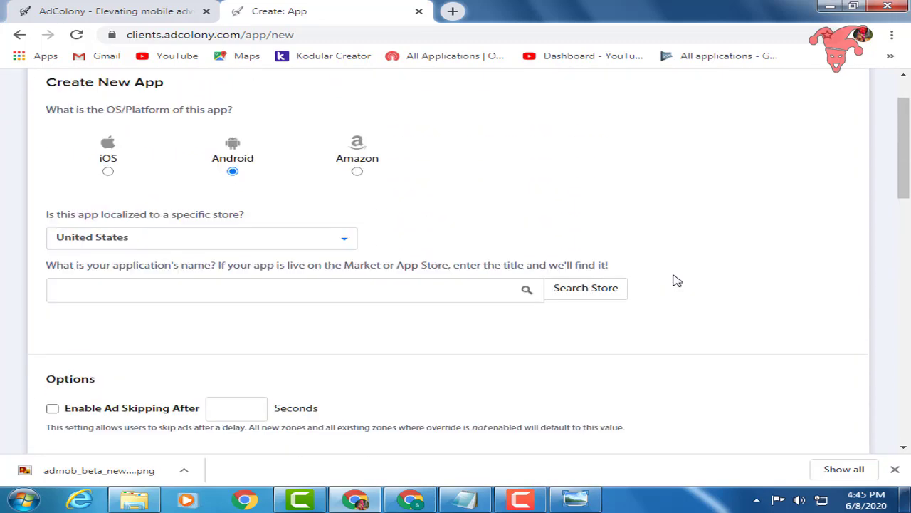
# - Name the new Android app "demo app", keep the remaining default settings, and create it
pyautogui.click(194, 289)
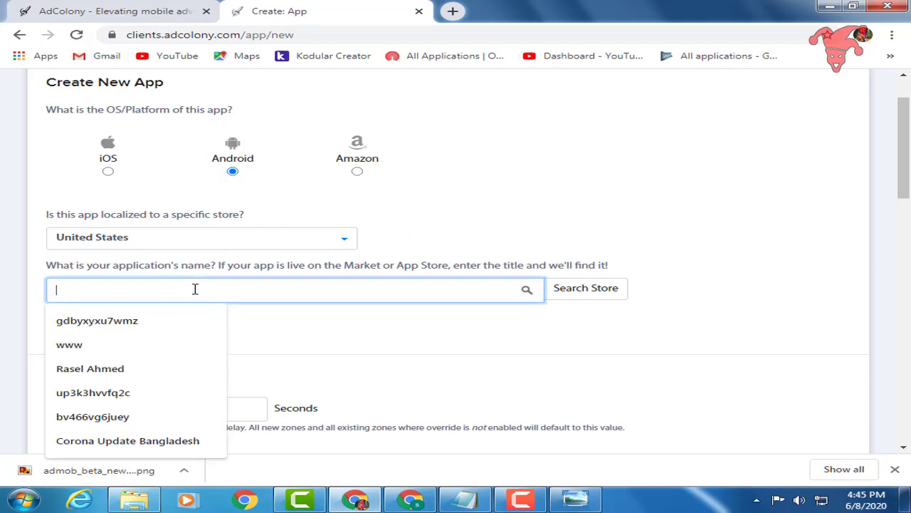
pyautogui.write('demo app')
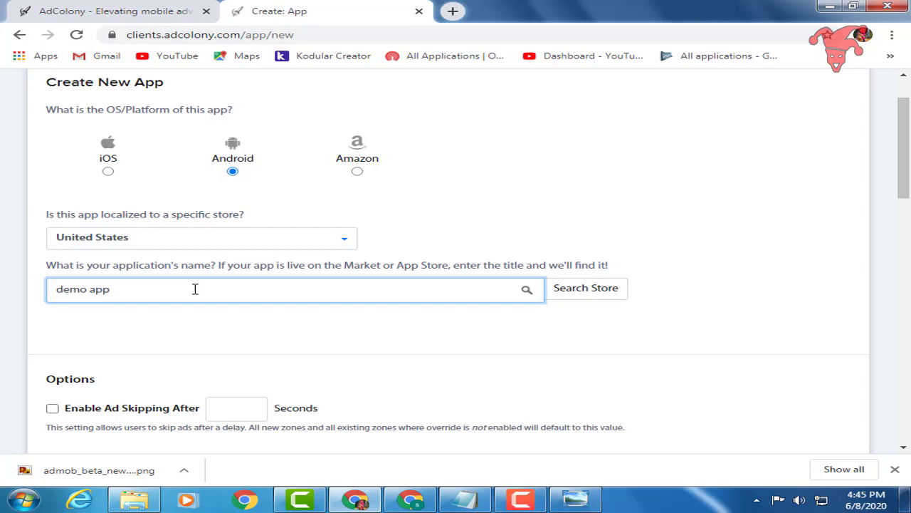
pyautogui.scroll(-3, 195, 288)
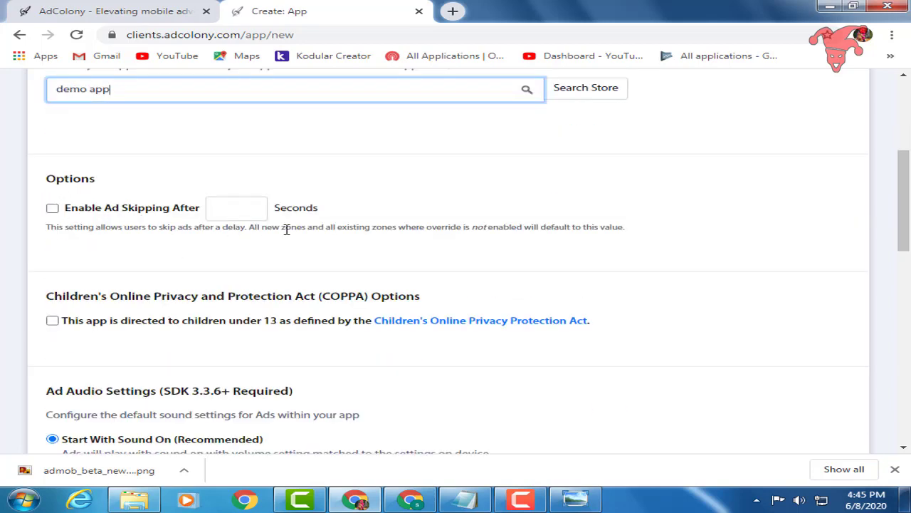
pyautogui.scroll(-12, 289, 221)
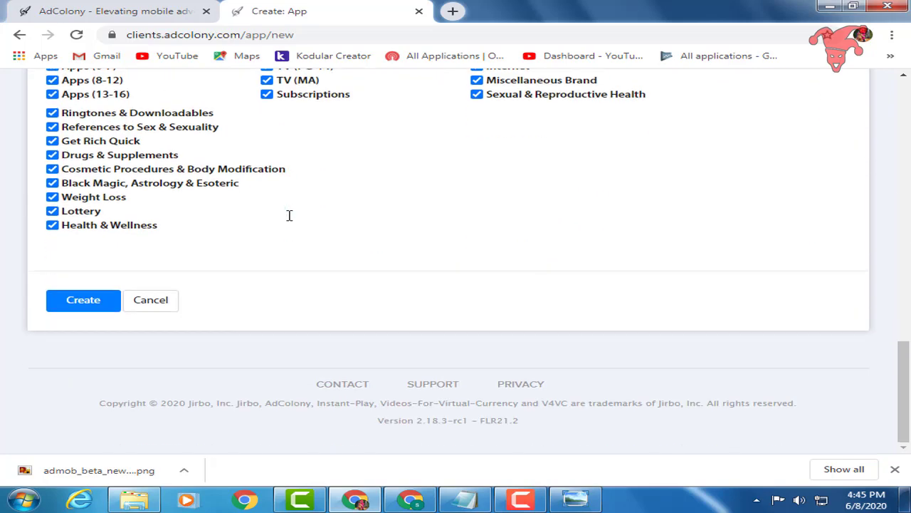
pyautogui.click(69, 302)
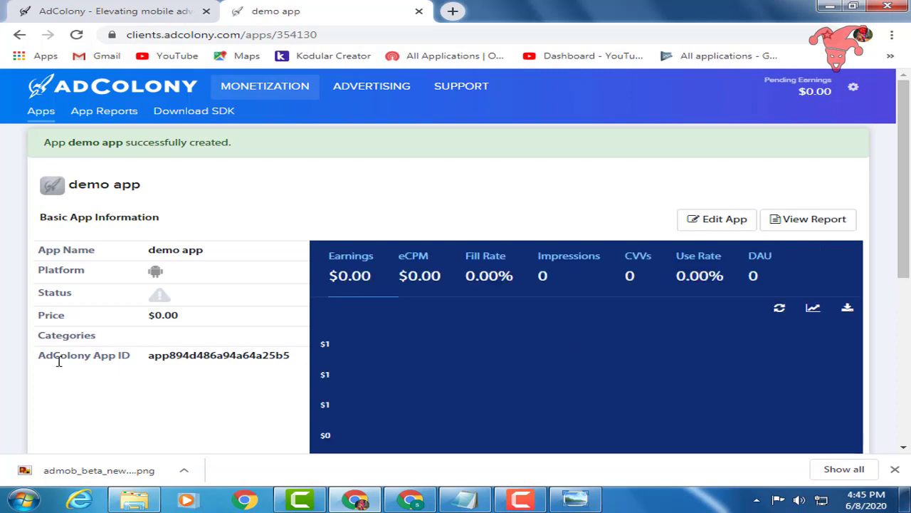
# - Copy the demo app's AdColony App ID and paste it as the App ID in AdMob's AdColony ad unit mapping
pyautogui.moveTo(152, 355); pyautogui.dragTo(302, 358)
pyautogui.rightClick(255, 356)
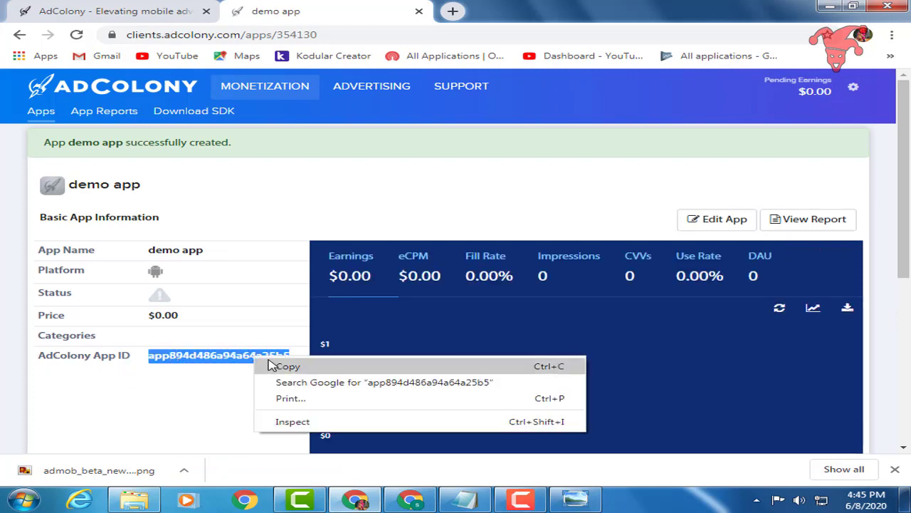
pyautogui.click(277, 366)
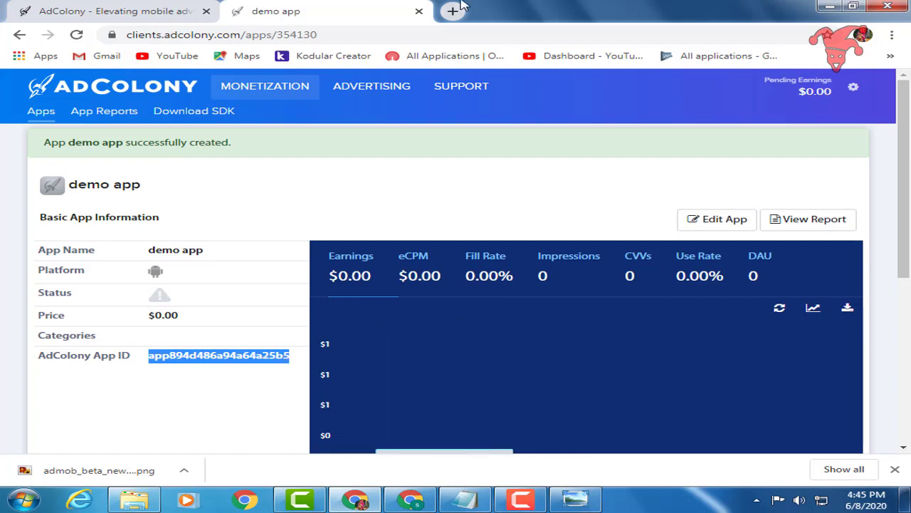
pyautogui.click(410, 500)
pyautogui.click(523, 244)
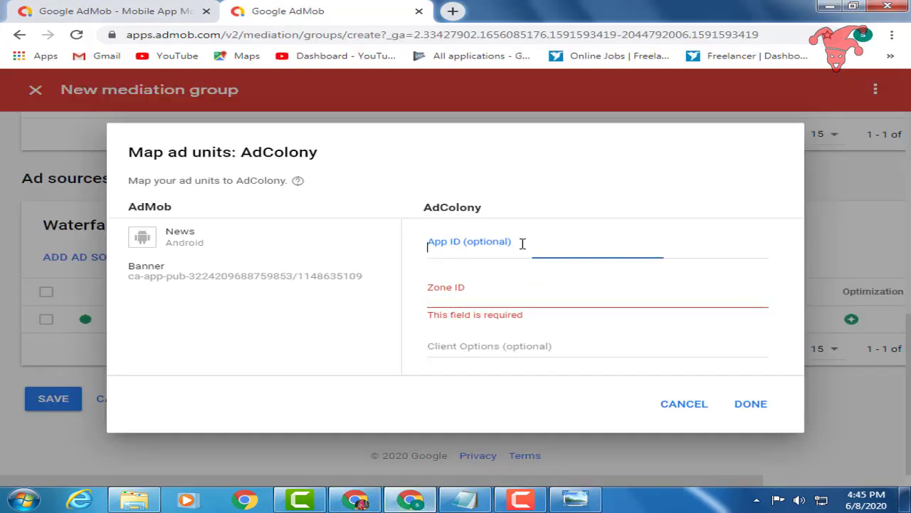
pyautogui.rightClick(523, 244)
pyautogui.click(563, 326)
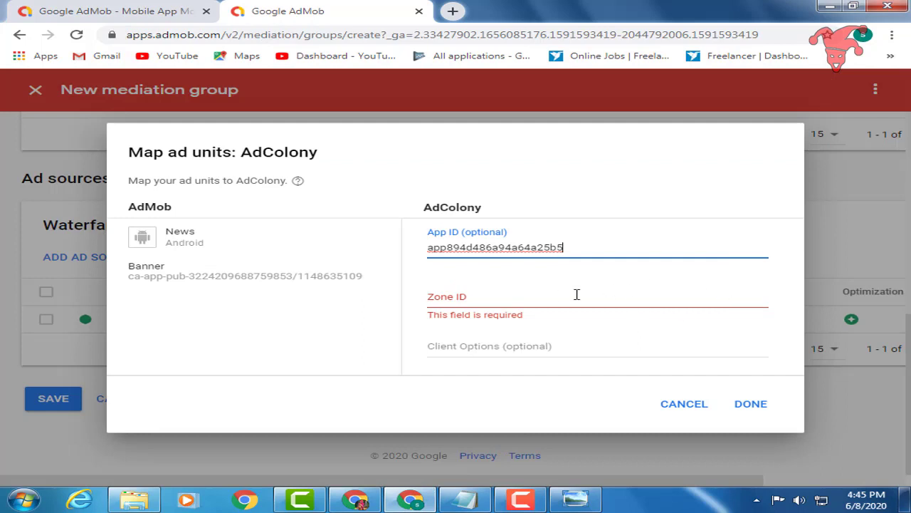
# - Switch back to AdColony and start a new ad zone for demo app, naming it "demo app zone"
pyautogui.click(540, 299)
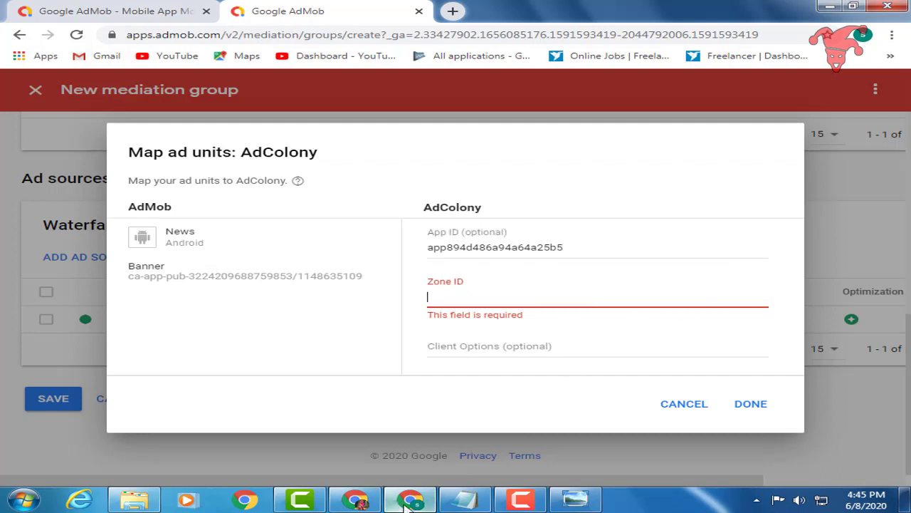
pyautogui.moveTo(407, 502)
pyautogui.click(358, 407)
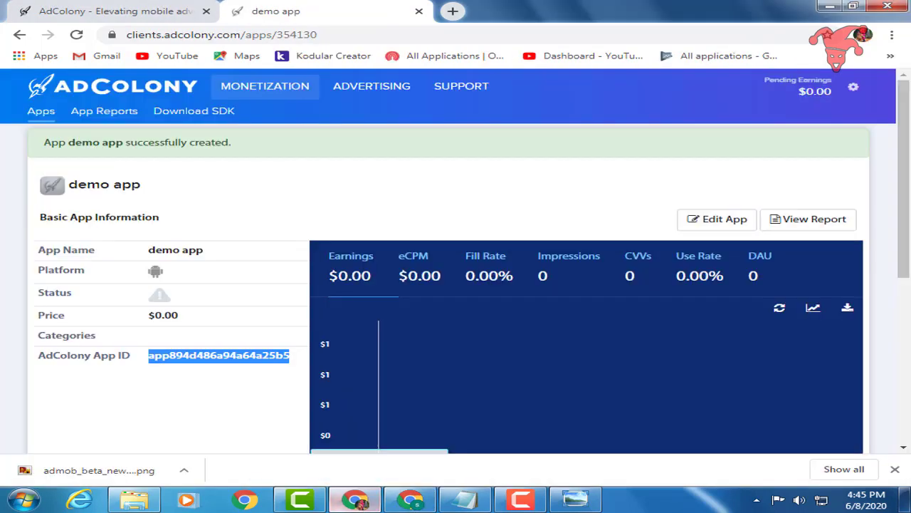
pyautogui.scroll(-3, 528, 351)
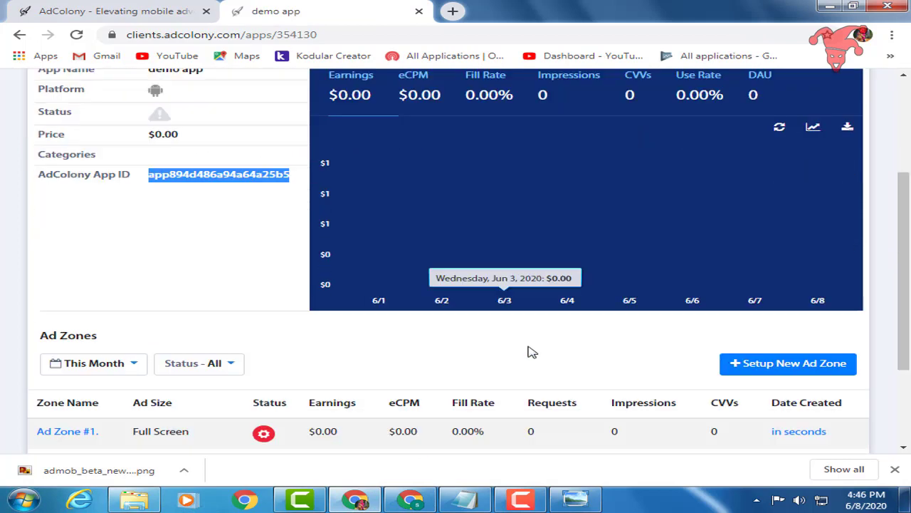
pyautogui.scroll(-1, 531, 351)
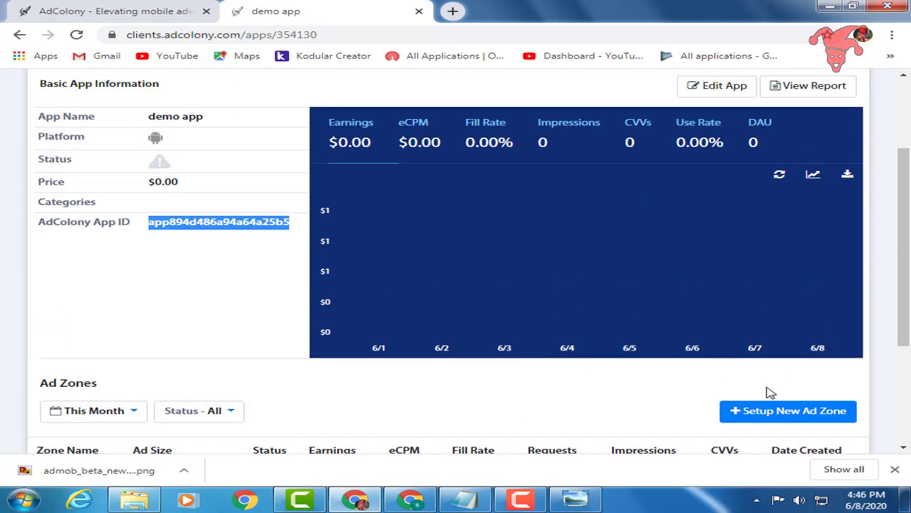
pyautogui.click(793, 415)
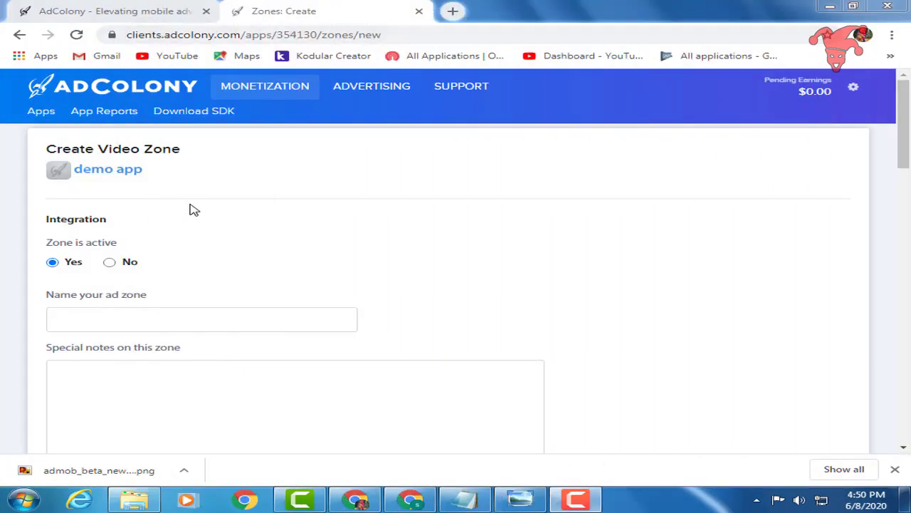
pyautogui.click(190, 319)
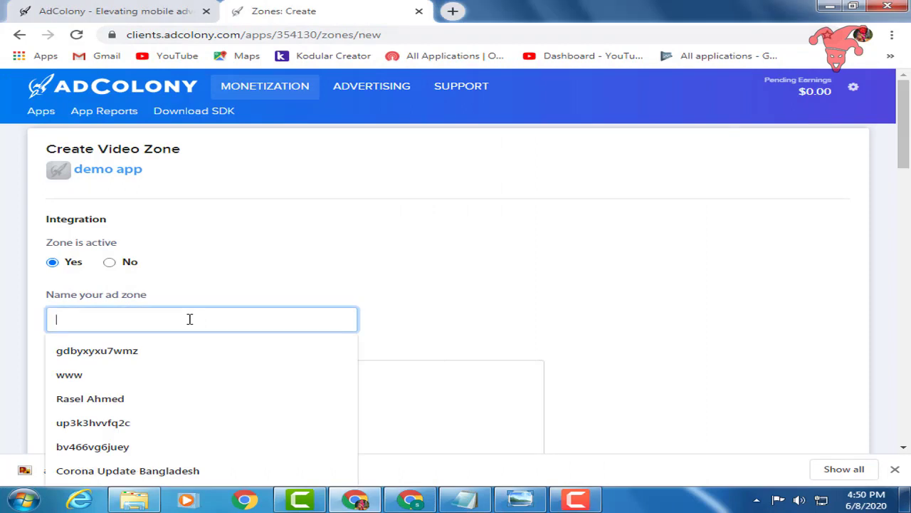
pyautogui.write('demo app zone')
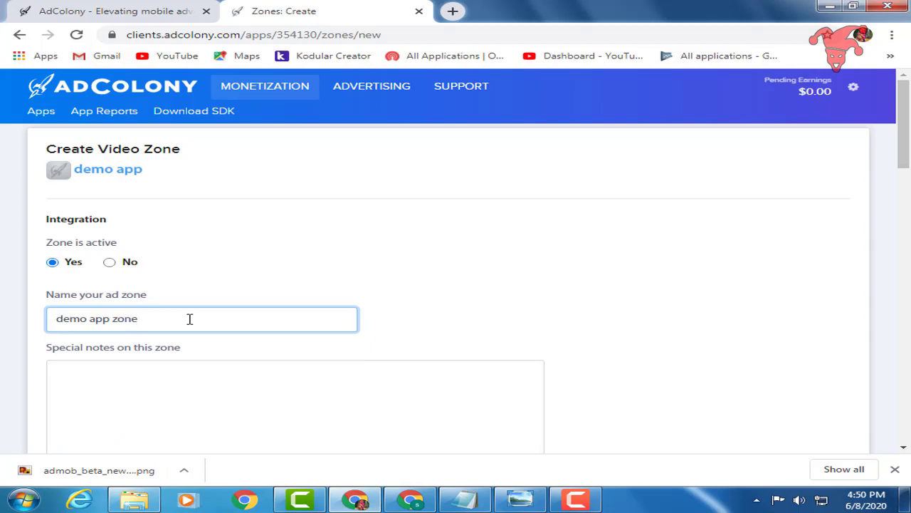
# - Create the zone with Banner size, all compatible ad formats, daily and session play caps of 0, default ad skipping and test ads off
pyautogui.scroll(-2, 188, 288)
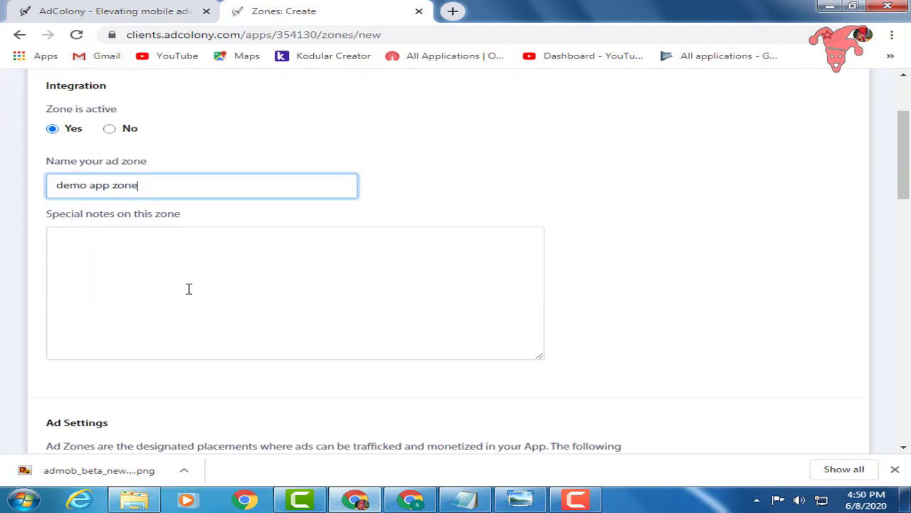
pyautogui.click(207, 244)
pyautogui.scroll(-3, 207, 244)
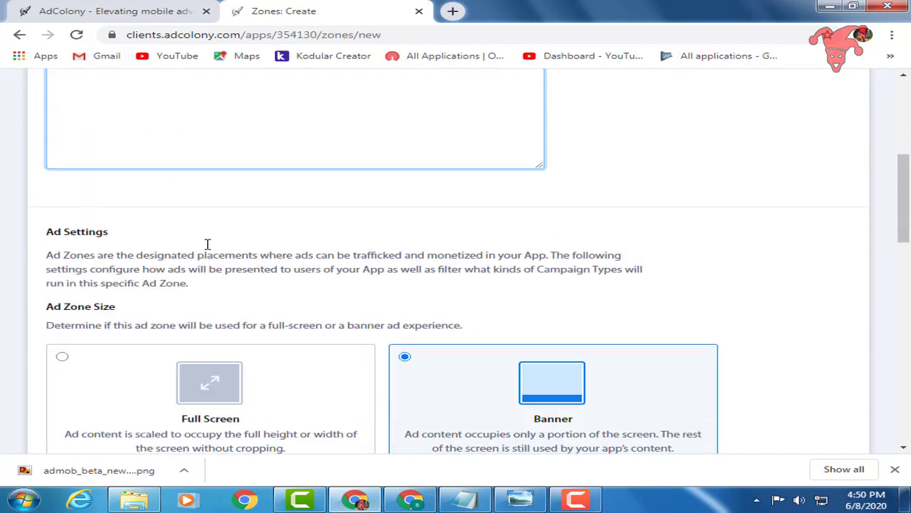
pyautogui.scroll(-1, 207, 311)
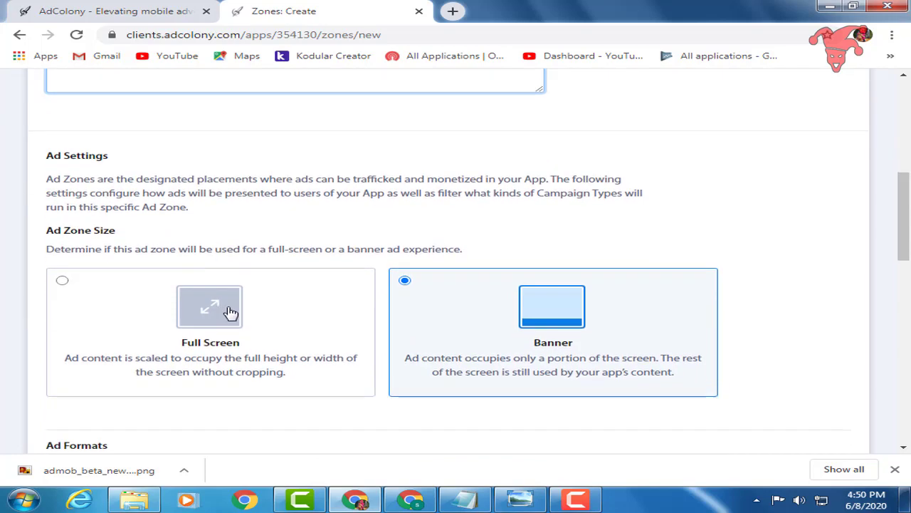
pyautogui.scroll(-3, 35, 372)
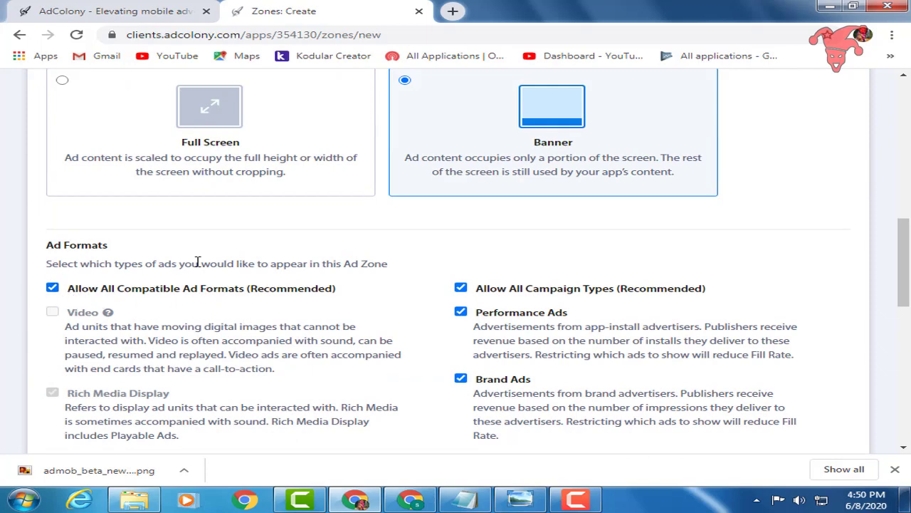
pyautogui.scroll(-4, 386, 358)
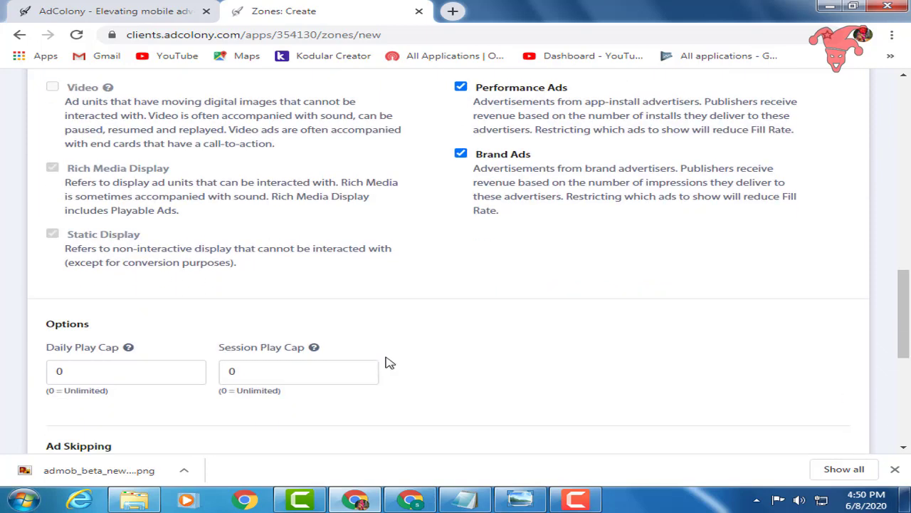
pyautogui.scroll(-2, 386, 363)
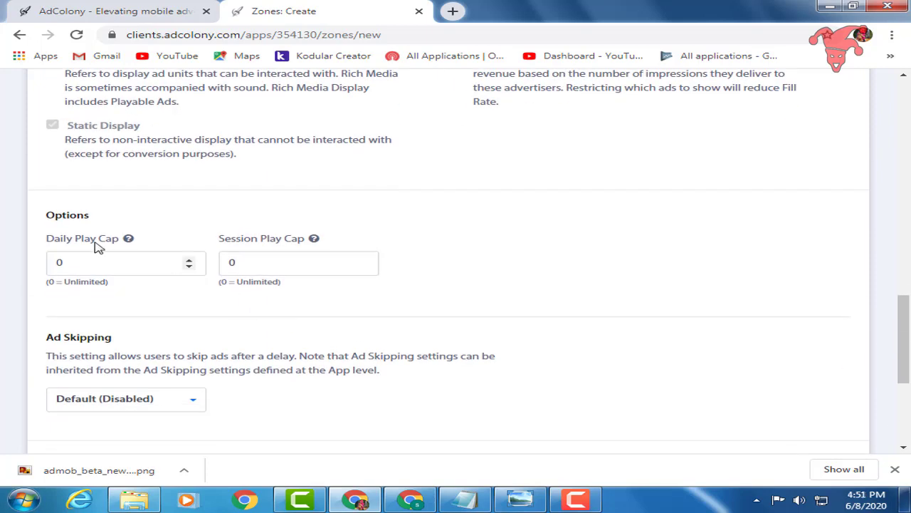
pyautogui.click(118, 264)
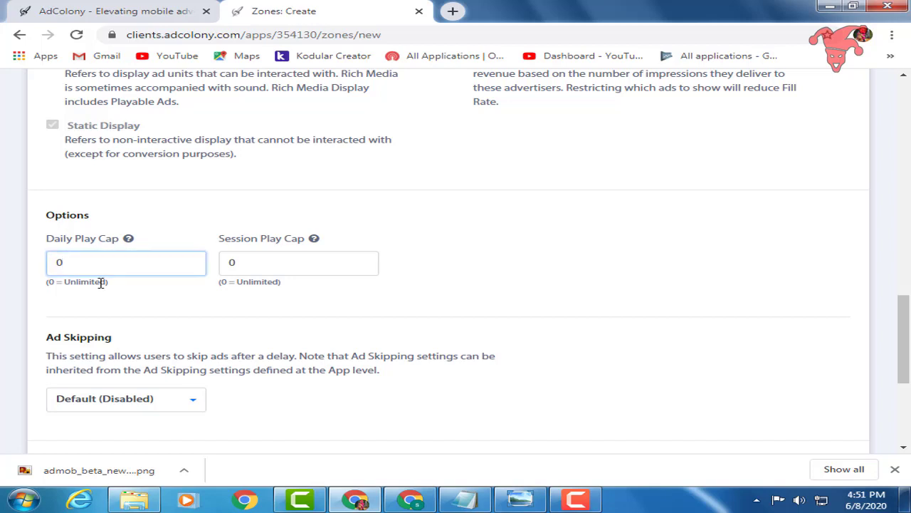
pyautogui.click(313, 261)
pyautogui.scroll(-2, 311, 320)
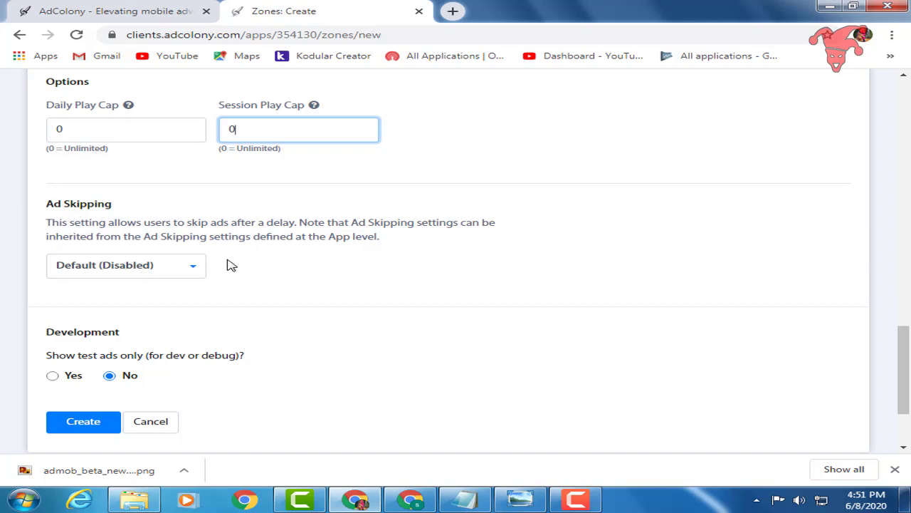
pyautogui.scroll(-1, 174, 281)
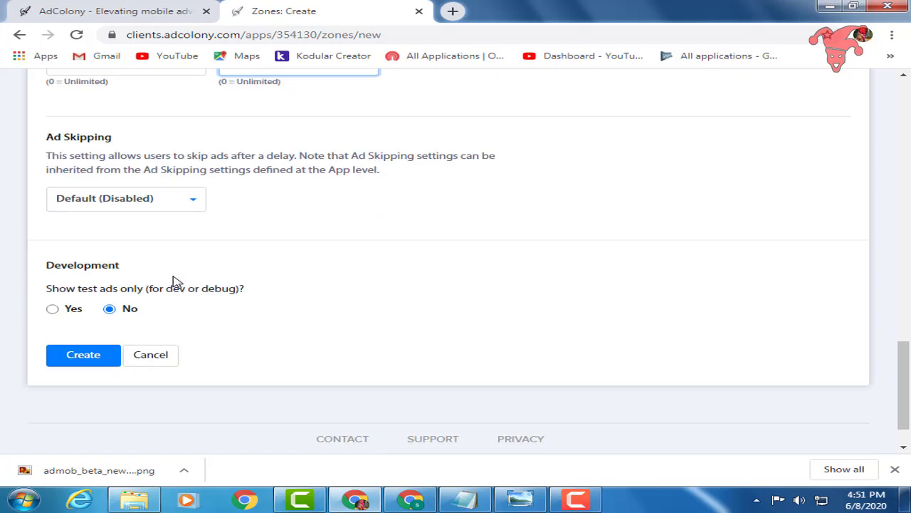
pyautogui.moveTo(38, 291); pyautogui.dragTo(128, 267)
pyautogui.click(173, 289)
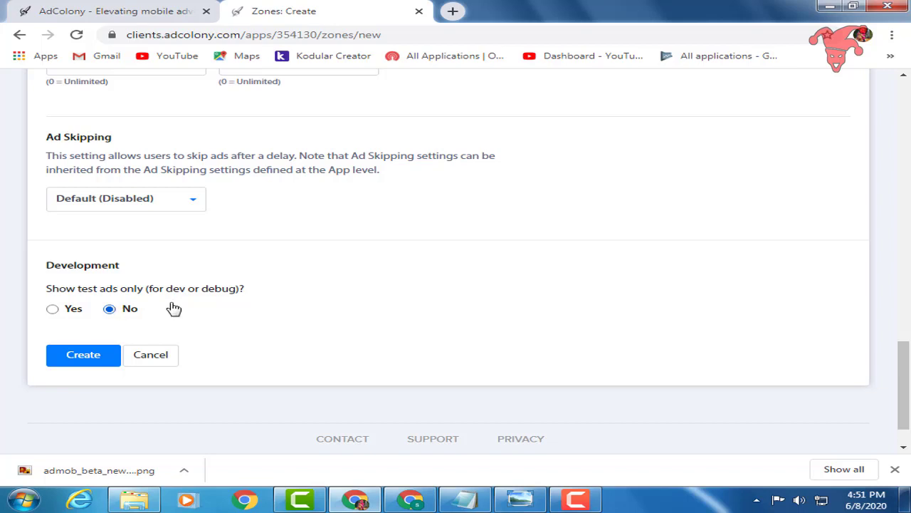
pyautogui.click(83, 354)
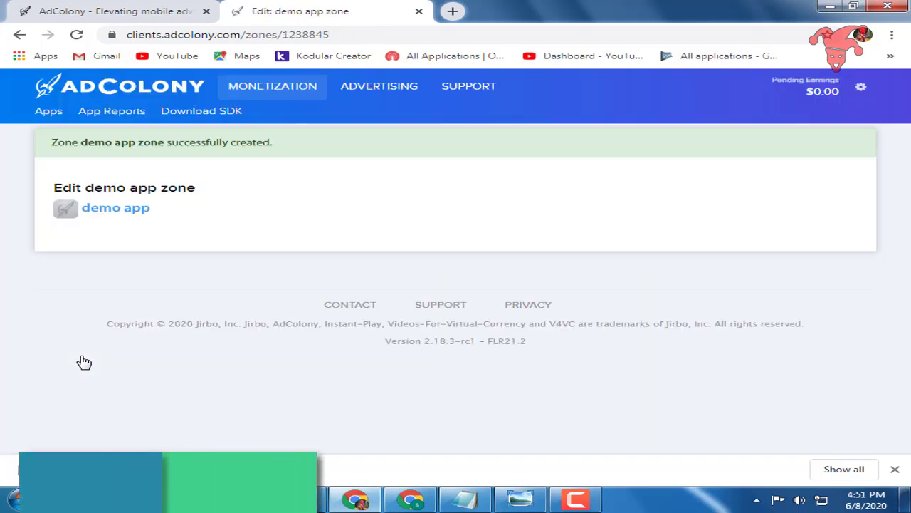
# - Copy the new zone's ID, enter it as the Zone ID in AdMob's AdColony mapping, and complete the mapping
pyautogui.scroll(-1, 256, 297)
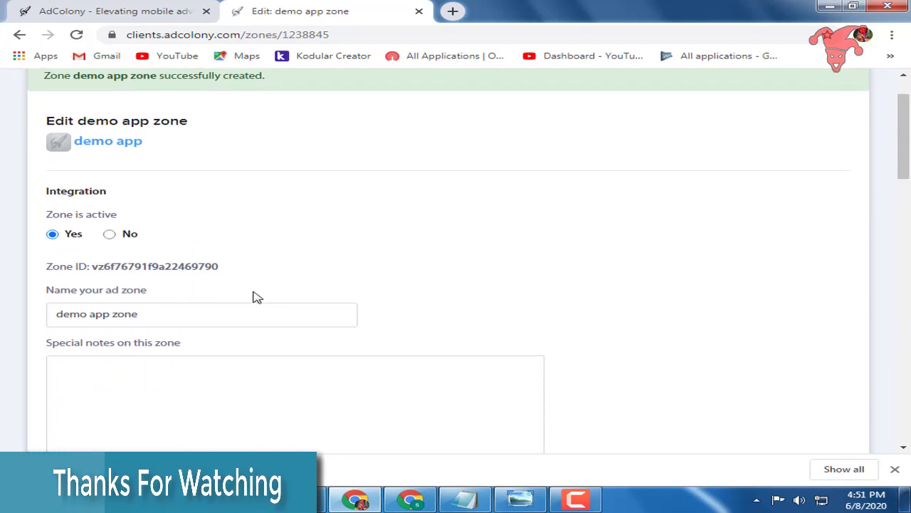
pyautogui.moveTo(96, 267); pyautogui.dragTo(212, 267)
pyautogui.rightClick(212, 267)
pyautogui.click(237, 277)
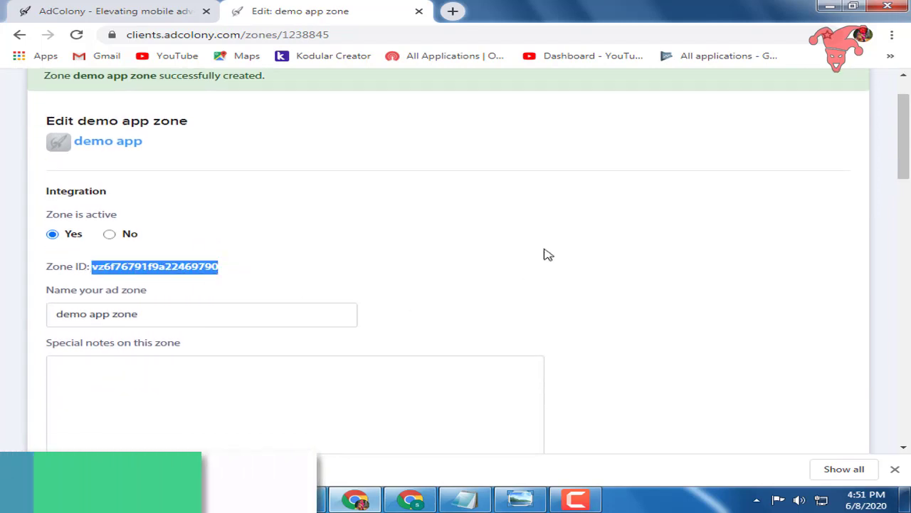
pyautogui.click(418, 502)
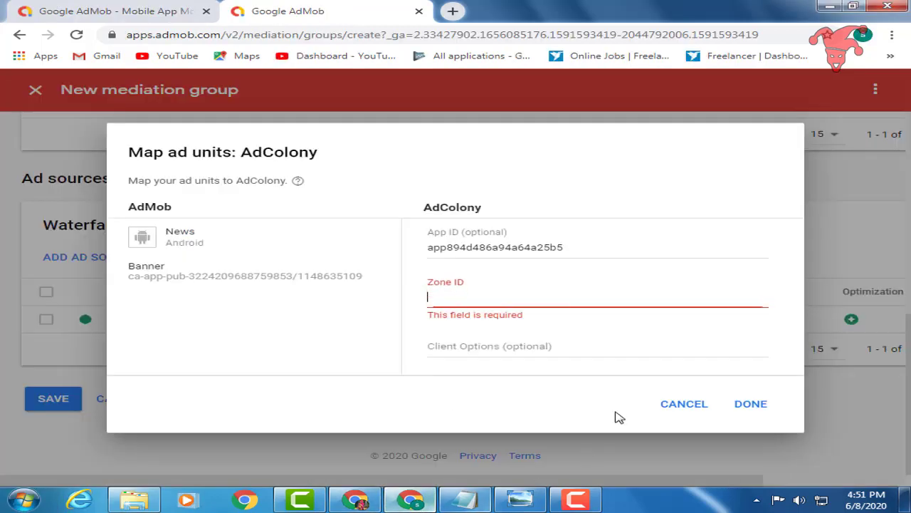
pyautogui.rightClick(468, 299)
pyautogui.click(534, 210)
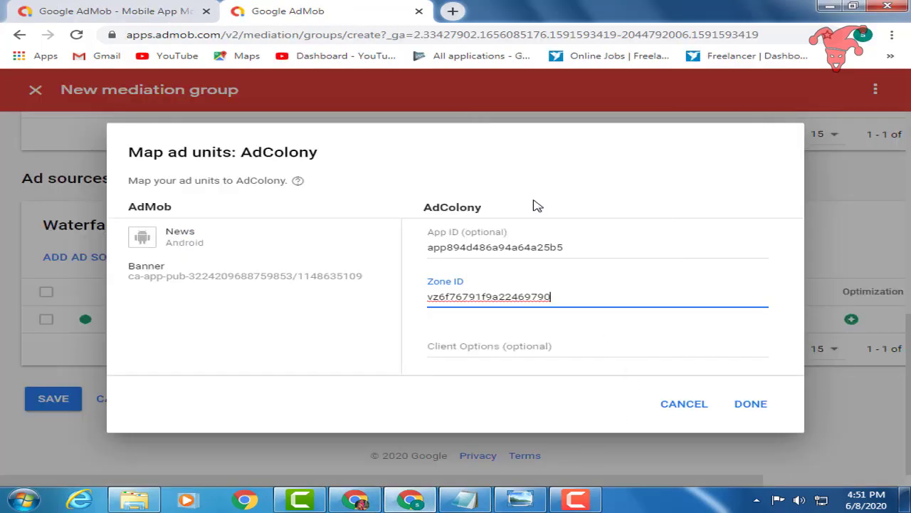
pyautogui.click(761, 405)
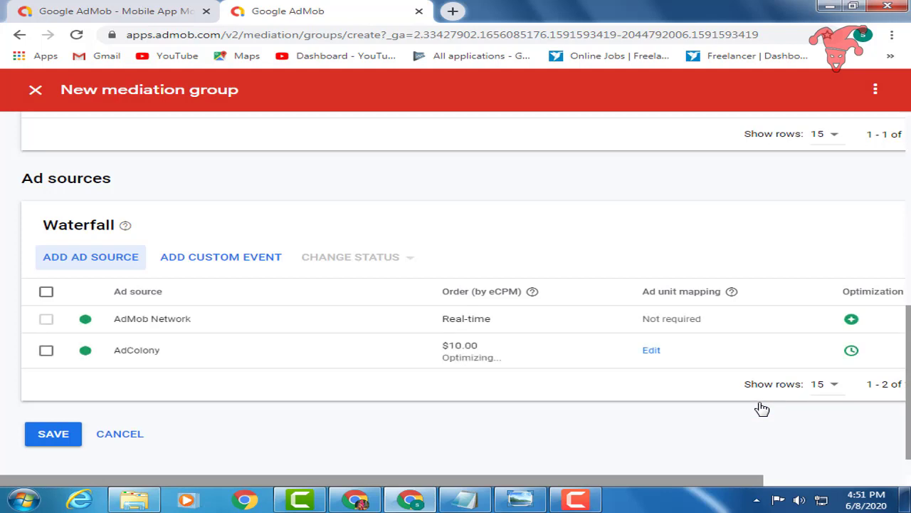